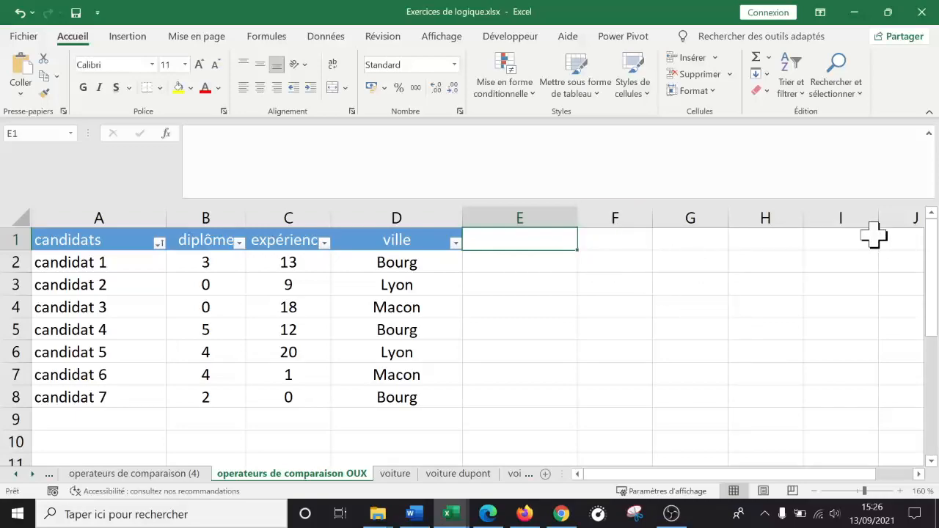
# - Enter the header "OUX soit ça soit ça mais les deux en même temps" in cell F1
pyautogui.click(679, 261)
pyautogui.click(616, 246)
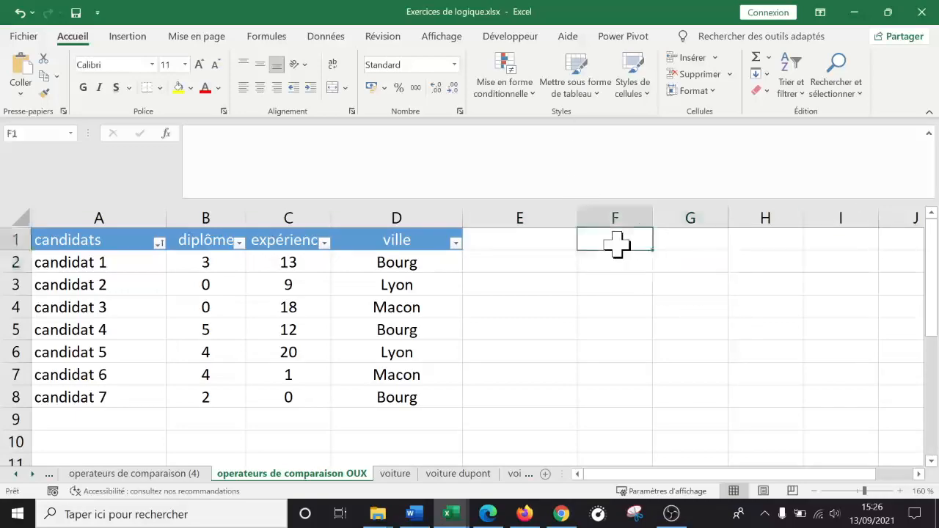
pyautogui.write('OUX soit ça soit ça mais les deux en même temps')
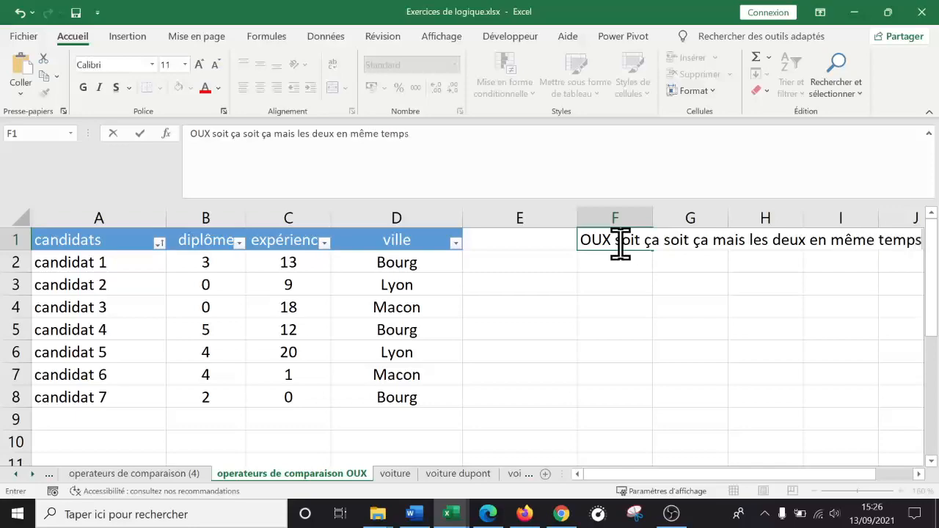
pyautogui.press('Return')
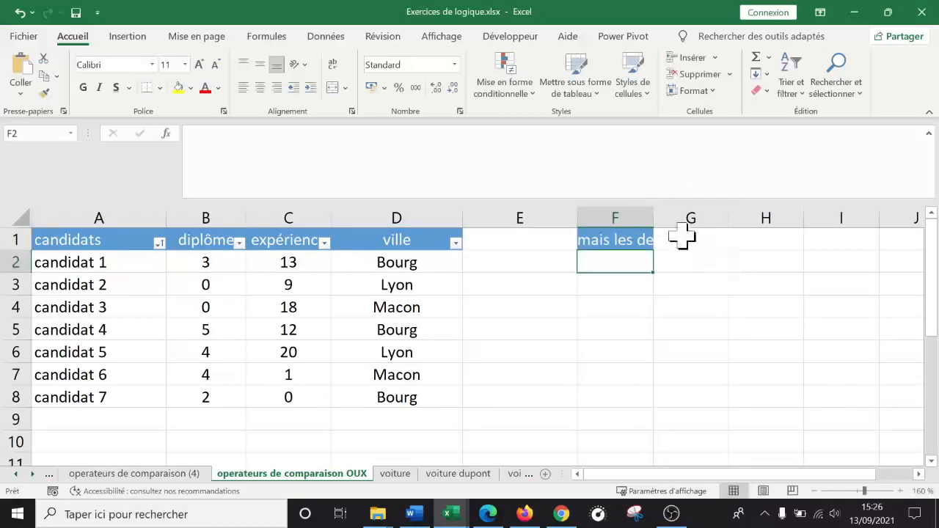
# - Fit column F to the width of its header text and narrow the empty column E
pyautogui.doubleClick(654, 218)
pyautogui.moveTo(578, 218); pyautogui.dragTo(493, 218)
pyautogui.click(678, 308)
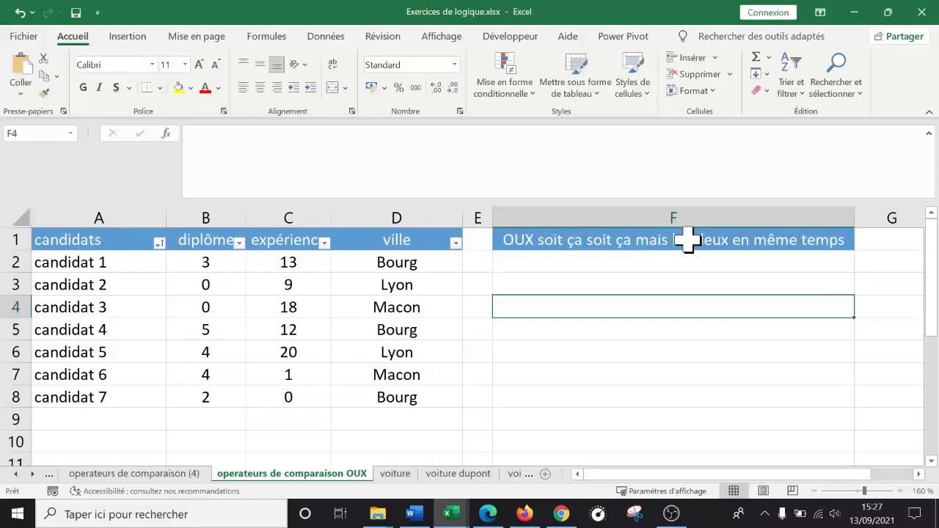
pyautogui.click(620, 336)
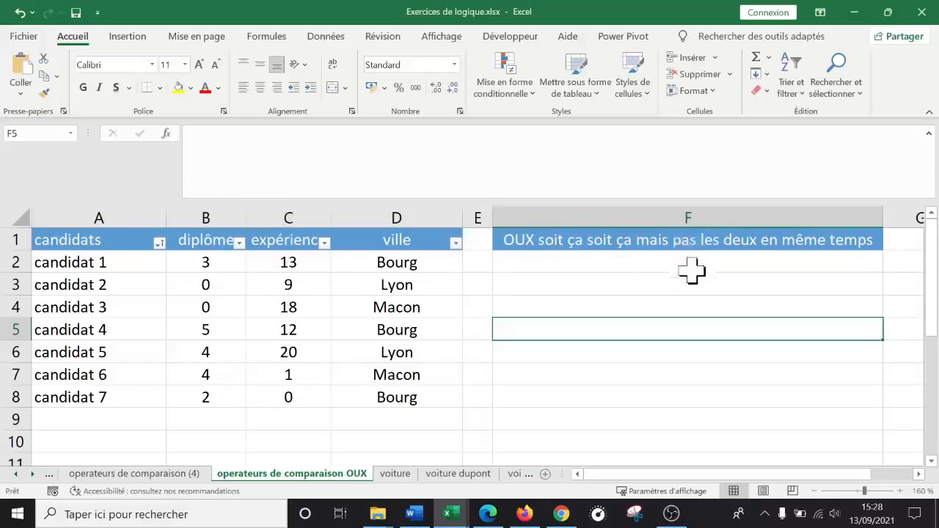
# - Start an OUX formula in cell F2 with B2>3, the diploma condition, as its first argument
pyautogui.doubleClick(568, 264)
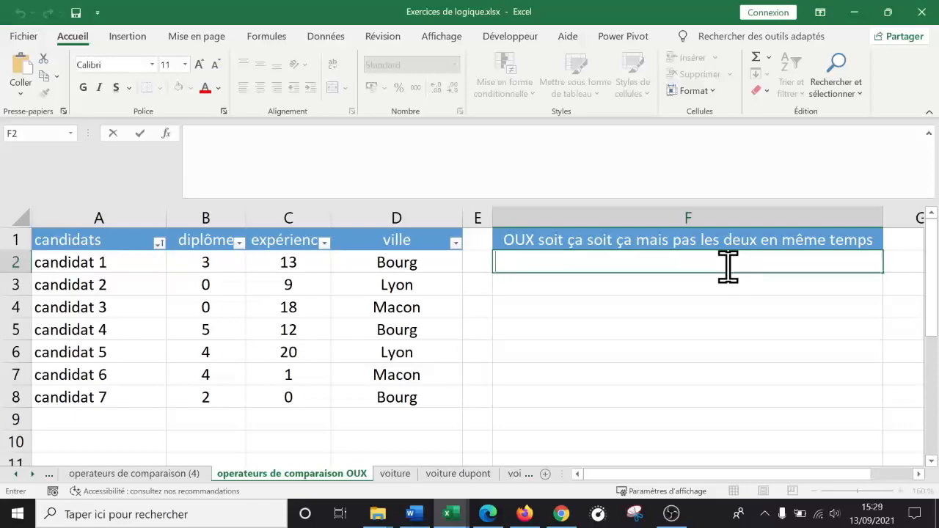
pyautogui.write('=')
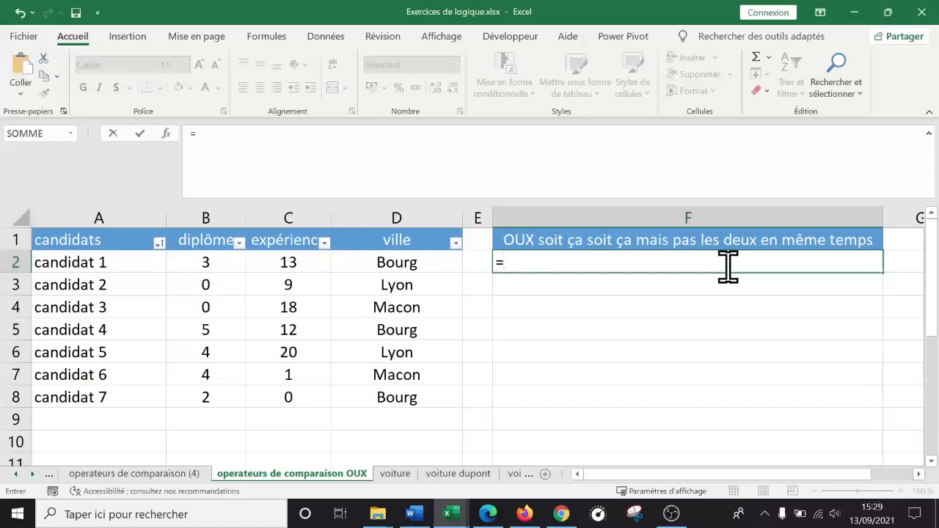
pyautogui.write('OUX')
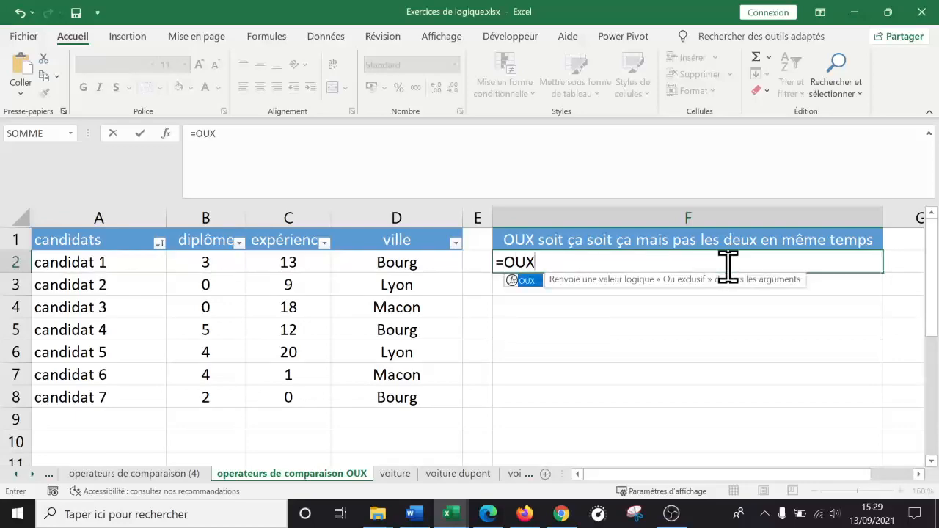
pyautogui.write('(')
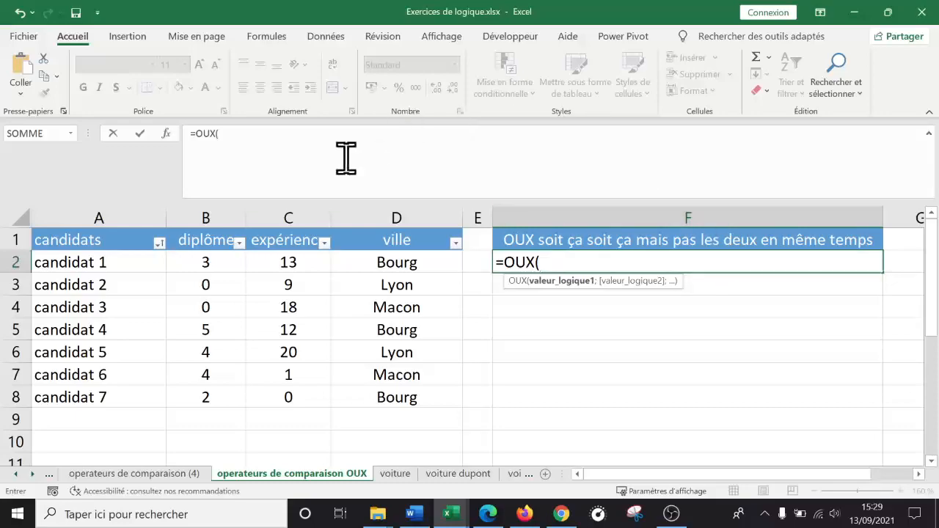
pyautogui.click(205, 262)
pyautogui.write('>3')
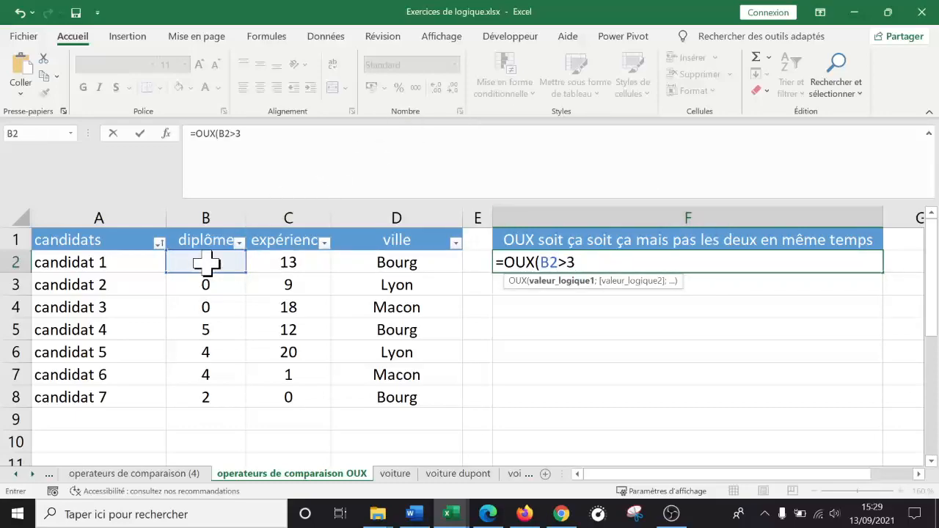
pyautogui.write(';')
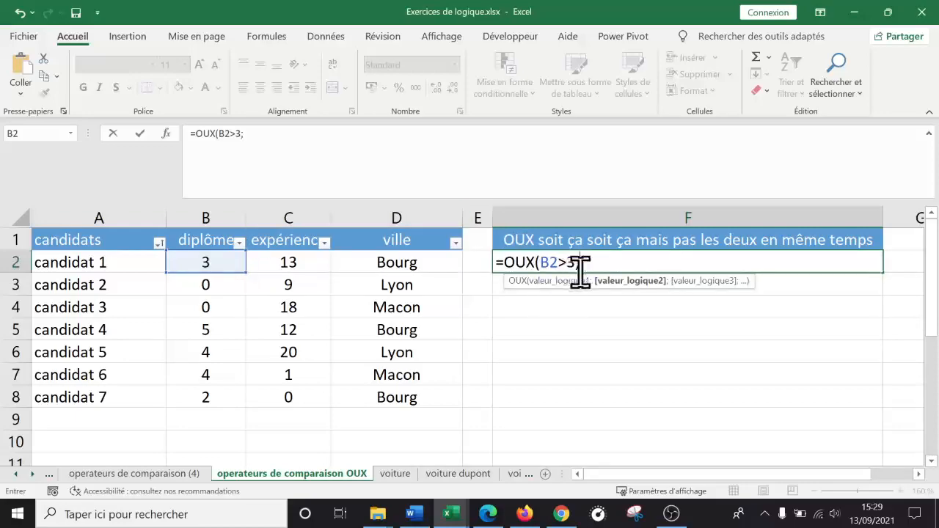
pyautogui.click(300, 260)
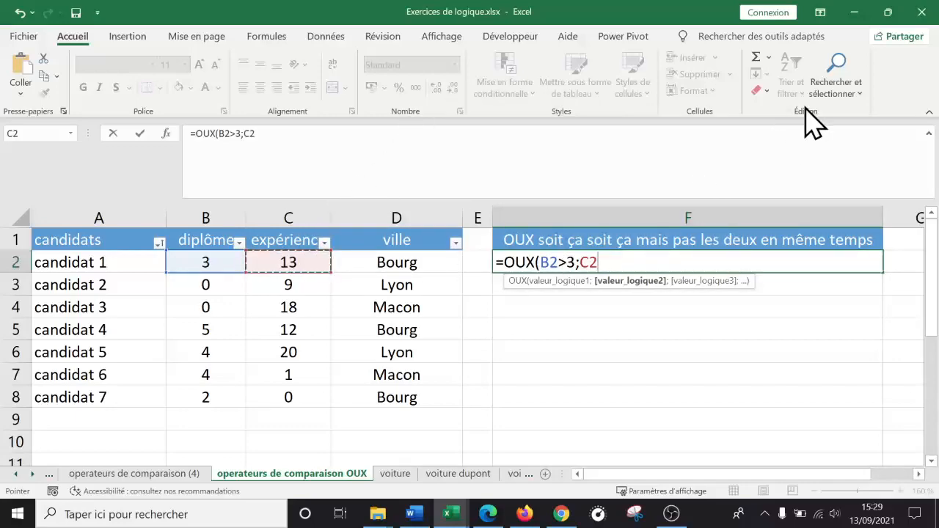
pyautogui.write('<')
pyautogui.press('BackSpace')
pyautogui.press('BackSpace')
pyautogui.write('>')
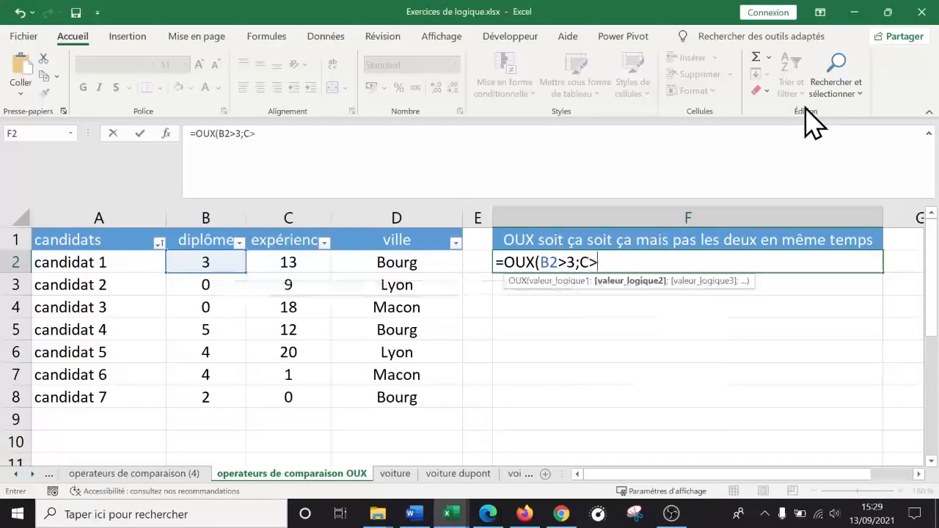
pyautogui.write('10')
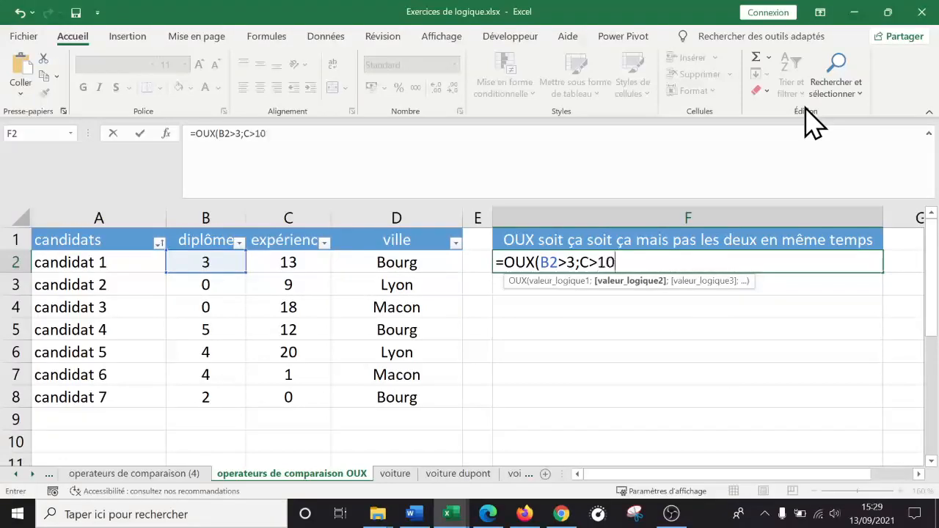
pyautogui.write(')')
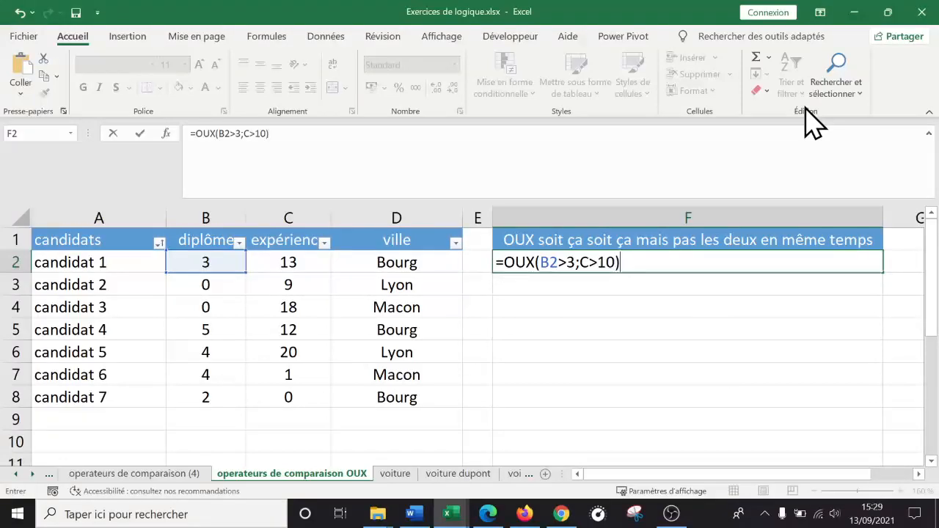
pyautogui.press('BackSpace')
pyautogui.press('BackSpace')
pyautogui.press('BackSpace')
pyautogui.press('BackSpace')
pyautogui.press('BackSpace')
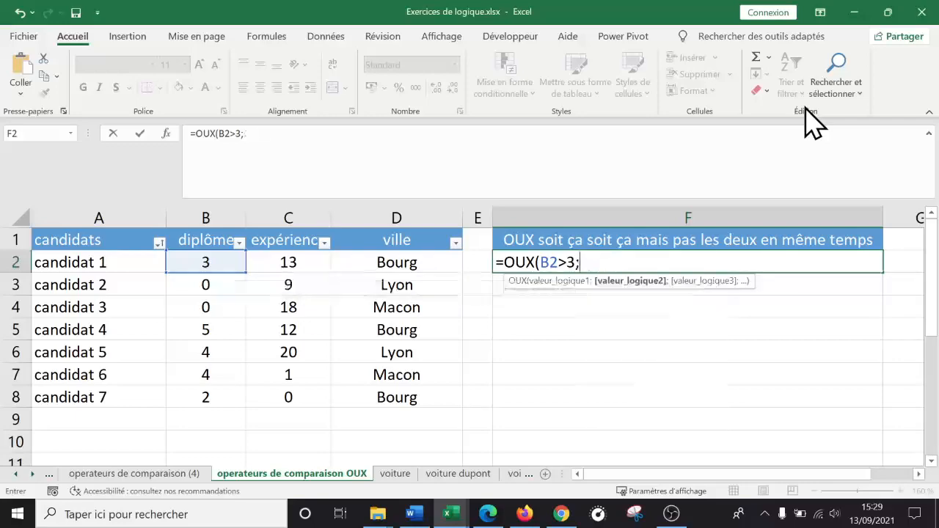
# - Complete the formula in F2 with C2>10 as the second condition, giving =OUX(B2>3;C2>10)
pyautogui.click(301, 262)
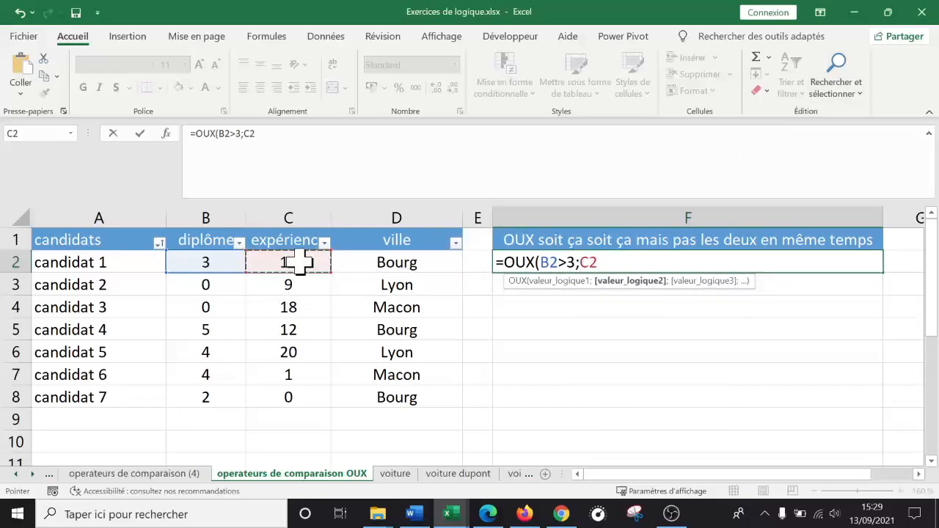
pyautogui.write('>')
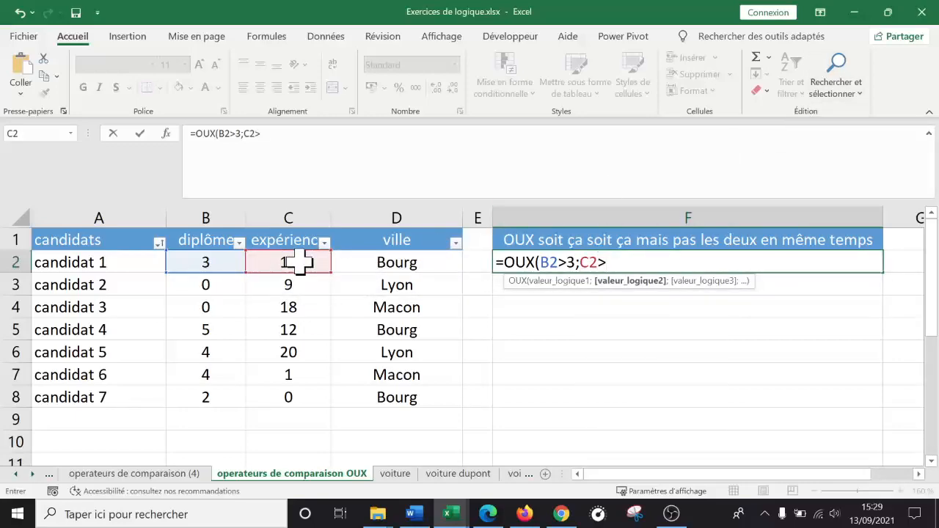
pyautogui.write('10)')
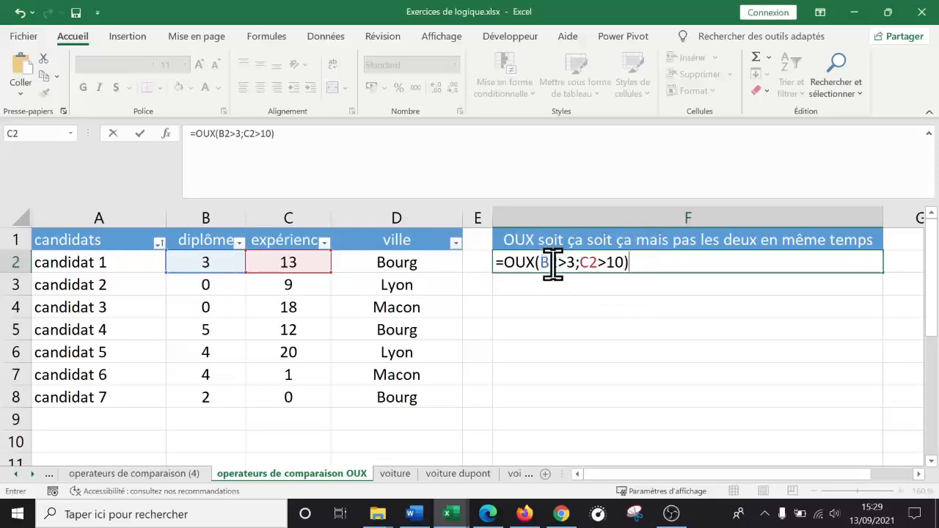
pyautogui.click(606, 262)
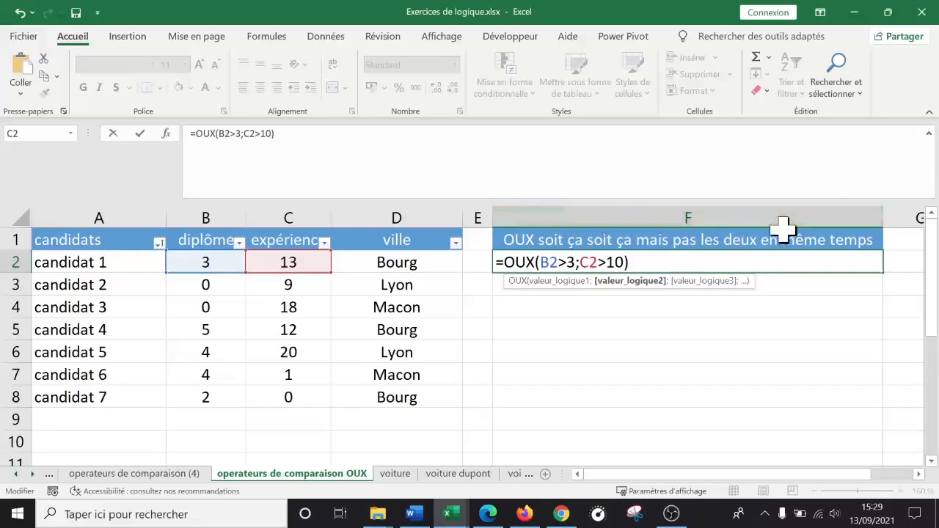
pyautogui.click(808, 257)
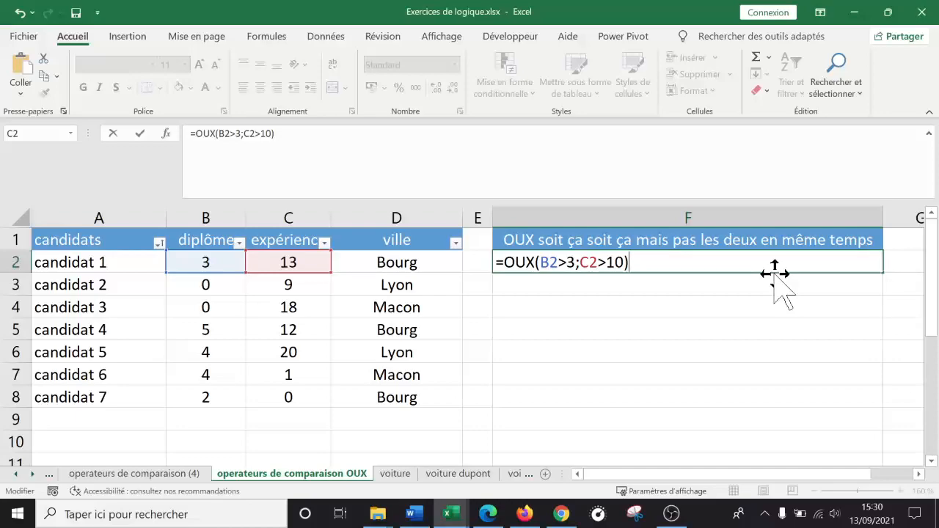
pyautogui.press('Return')
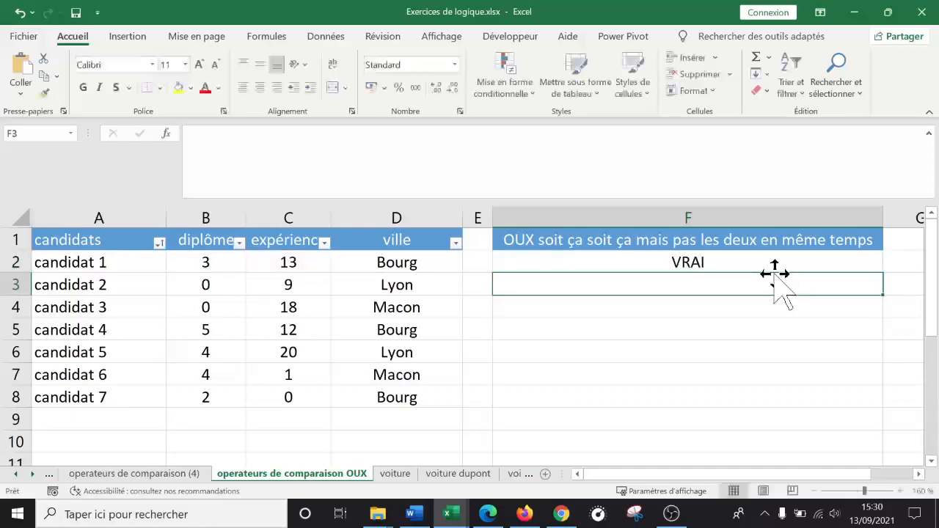
# - Copy the OUX formula from F2 down to F8 for all the other candidates
pyautogui.click(877, 270)
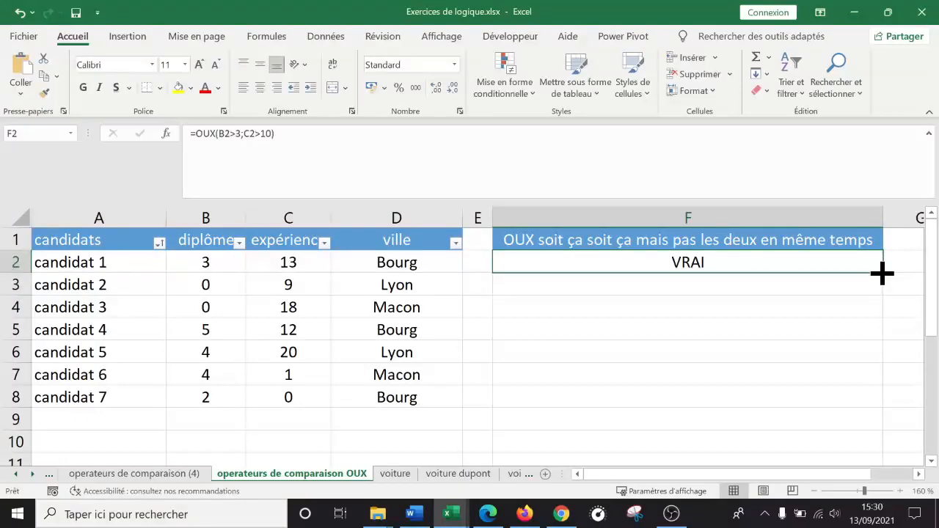
pyautogui.moveTo(883, 273); pyautogui.dragTo(856, 407)
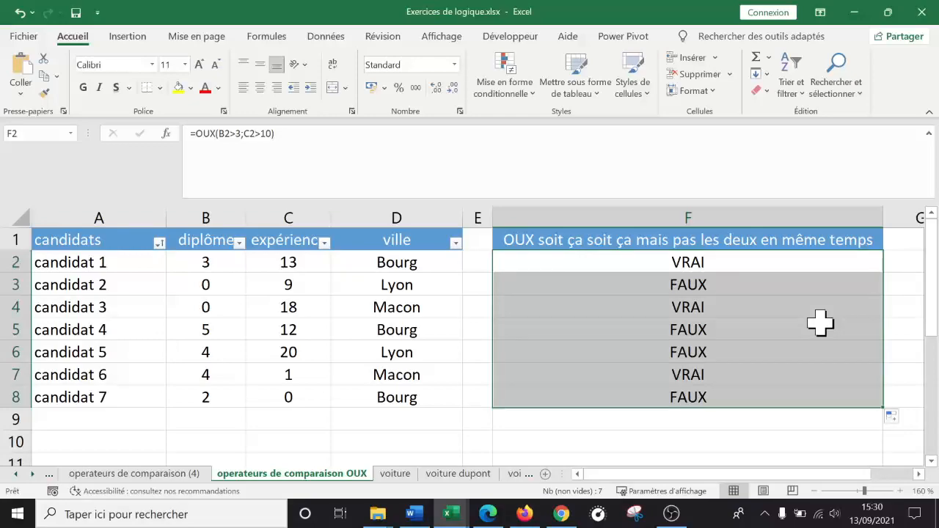
pyautogui.click(524, 415)
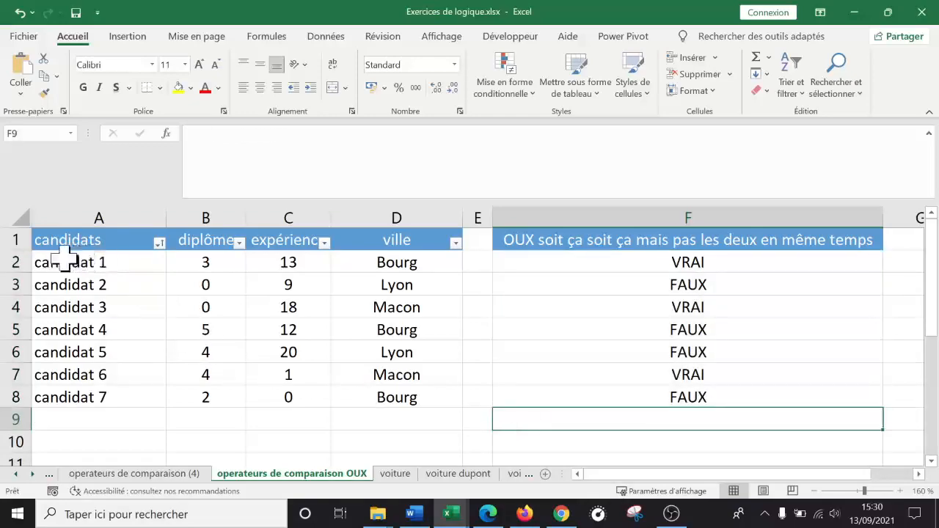
# - Examine the rows of candidates 1, 3, 6 and 5 against the two conditions of the OUX formula in F2
pyautogui.click(21, 264)
pyautogui.click(16, 307)
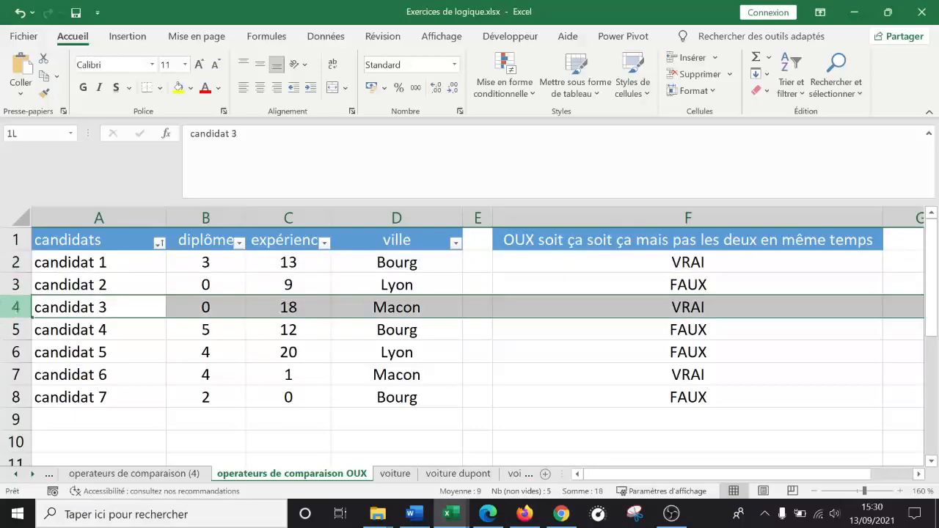
pyautogui.click(6, 375)
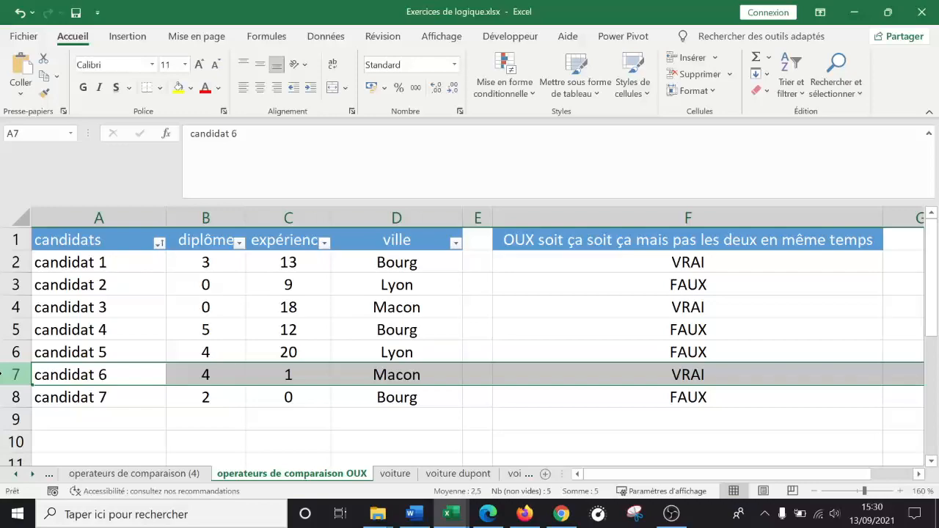
pyautogui.doubleClick(693, 262)
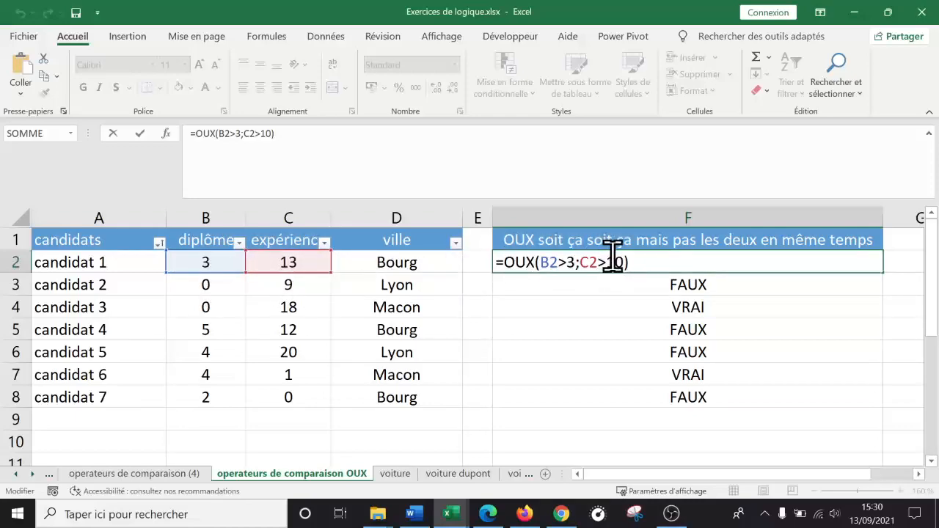
pyautogui.click(6, 308)
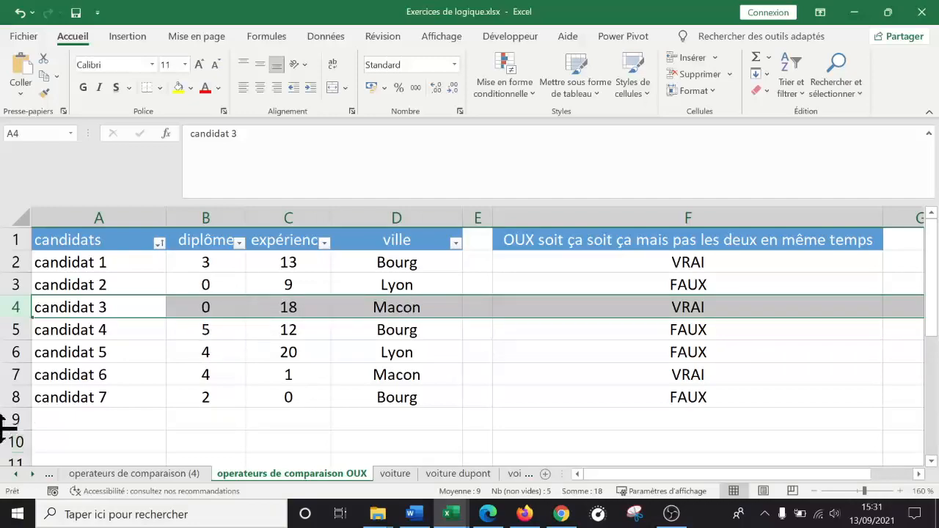
pyautogui.click(8, 375)
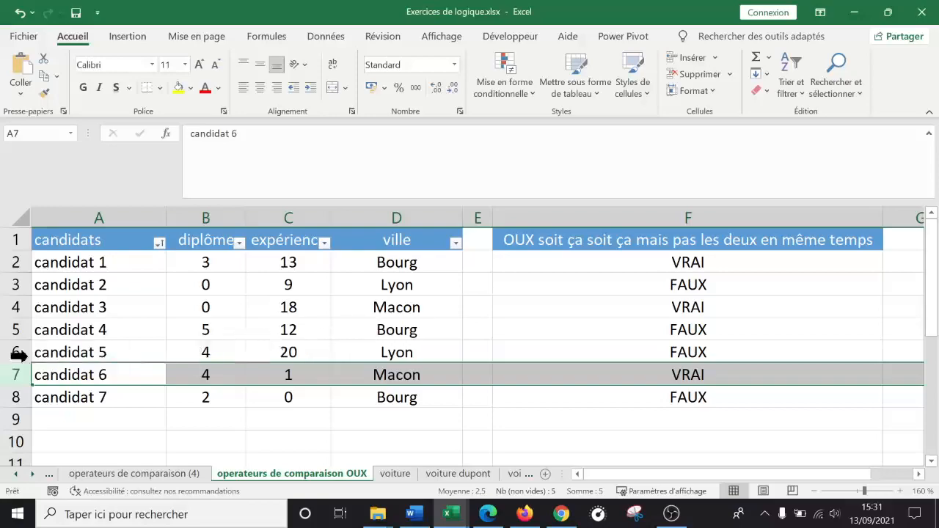
pyautogui.click(10, 353)
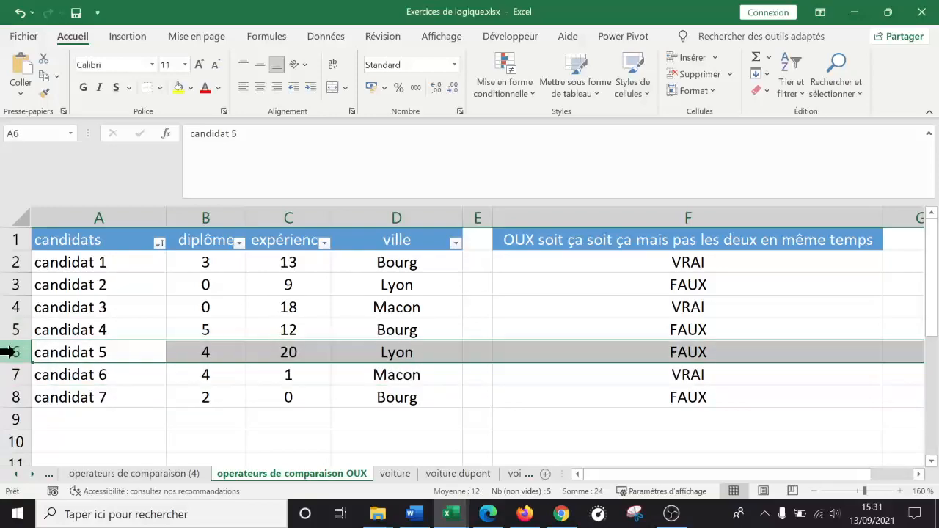